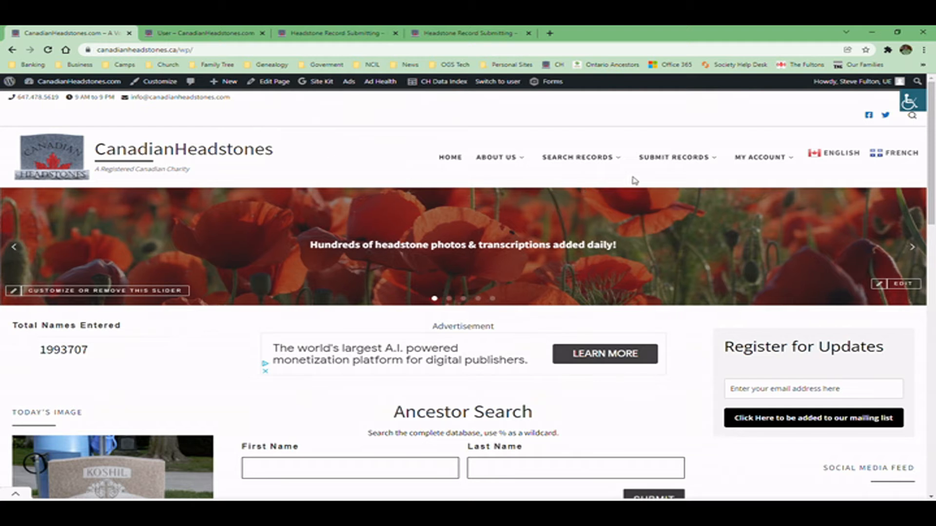
# - Start a new headstone record submission from the Submit Records menu
pyautogui.moveTo(679, 165)
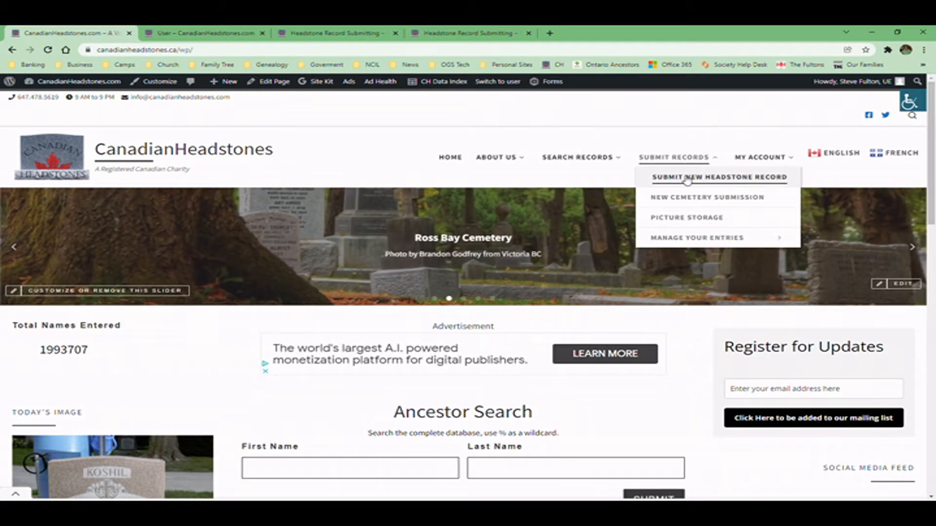
pyautogui.click(205, 33)
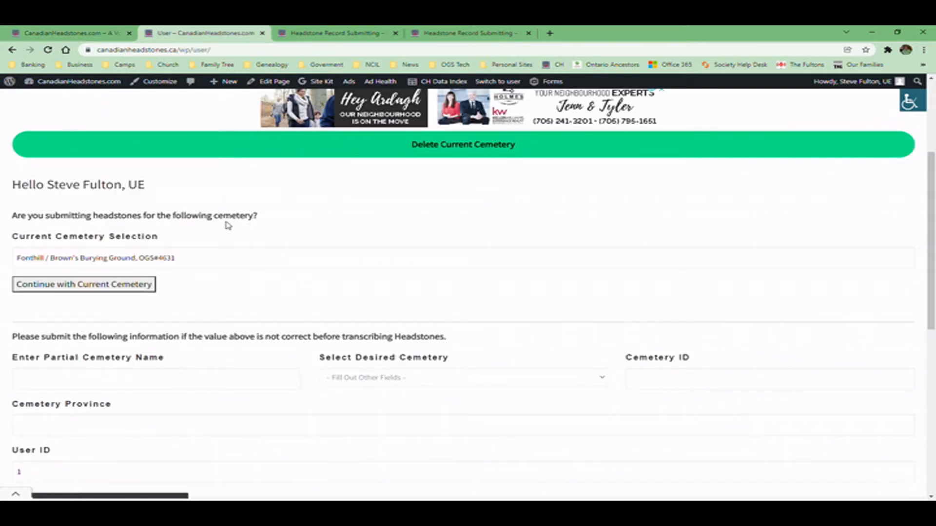
# - Review the current cemetery selection, Fonthill / Brown's Burying Ground, OGS#4631
pyautogui.scroll(3, 381, 303)
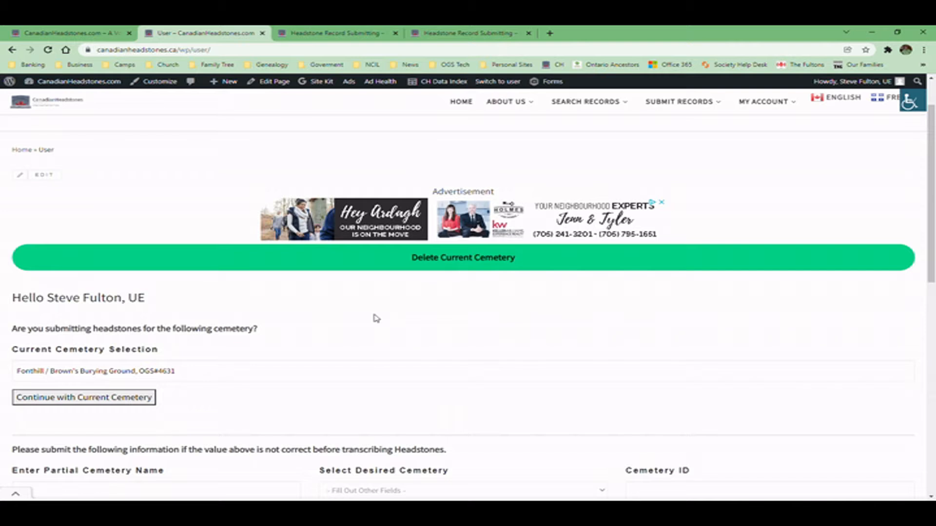
pyautogui.scroll(-2, 390, 328)
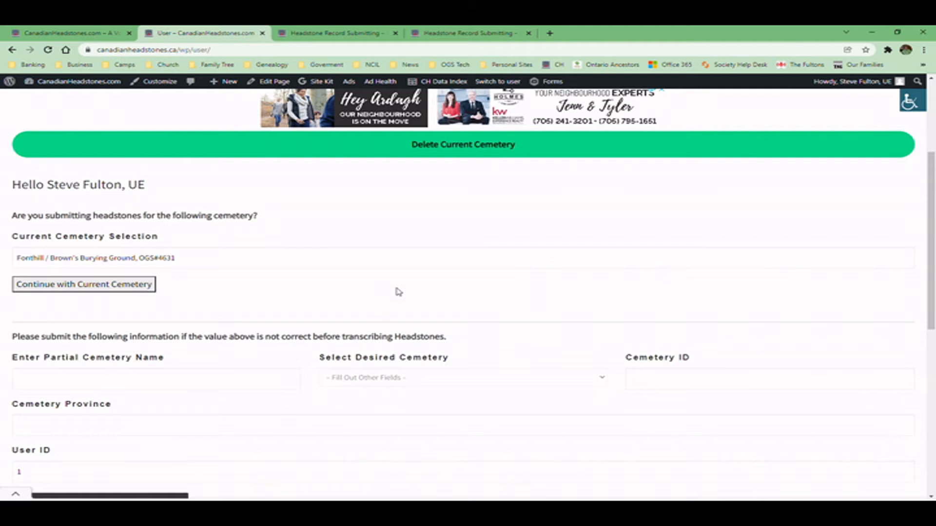
# - Delete the current cemetery and two saved cemetery entries, then return to headstone submission
pyautogui.click(470, 152)
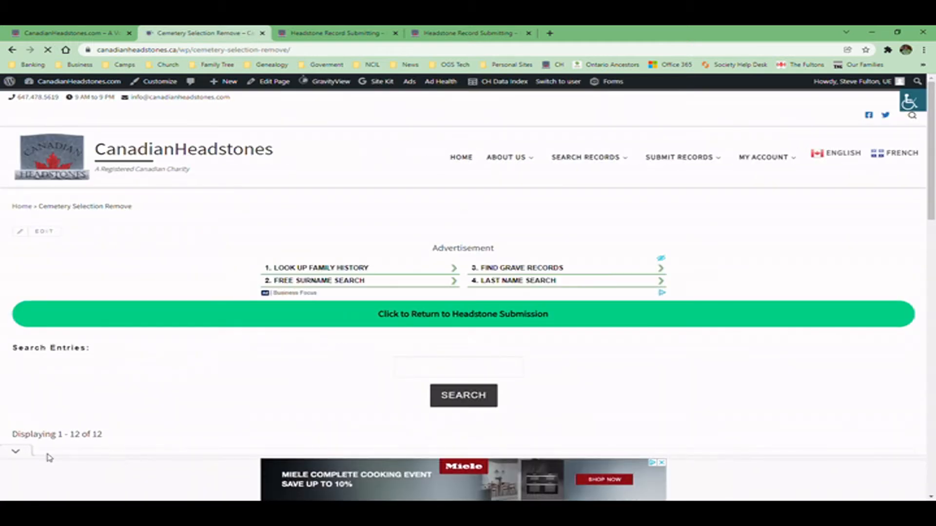
pyautogui.scroll(-6, 289, 358)
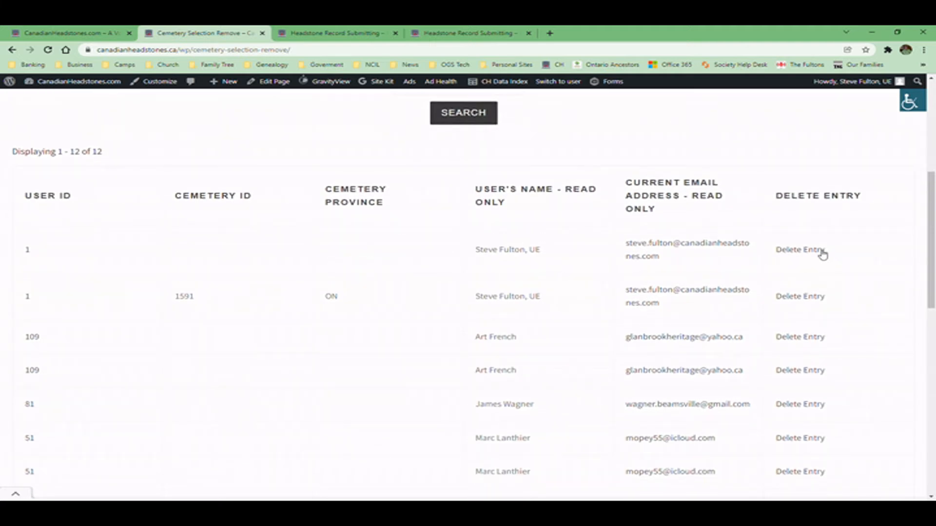
pyautogui.click(813, 253)
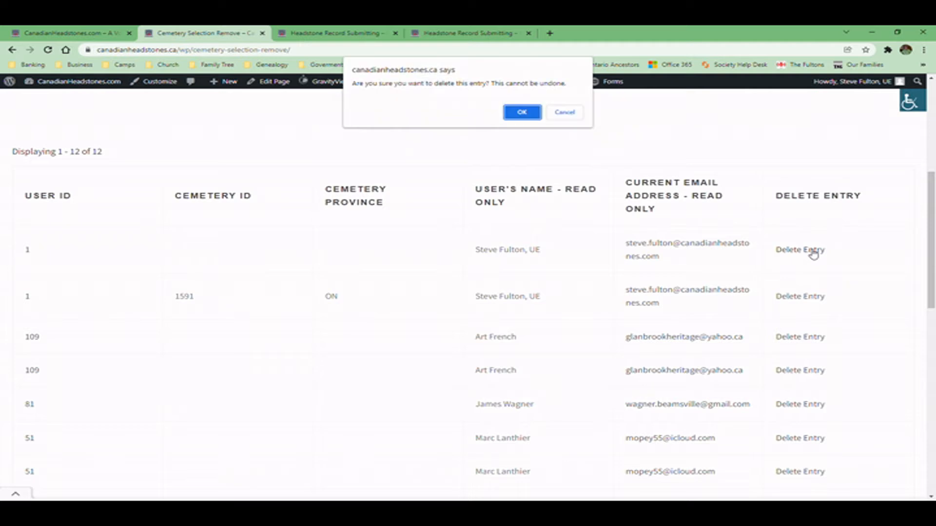
pyautogui.click(526, 111)
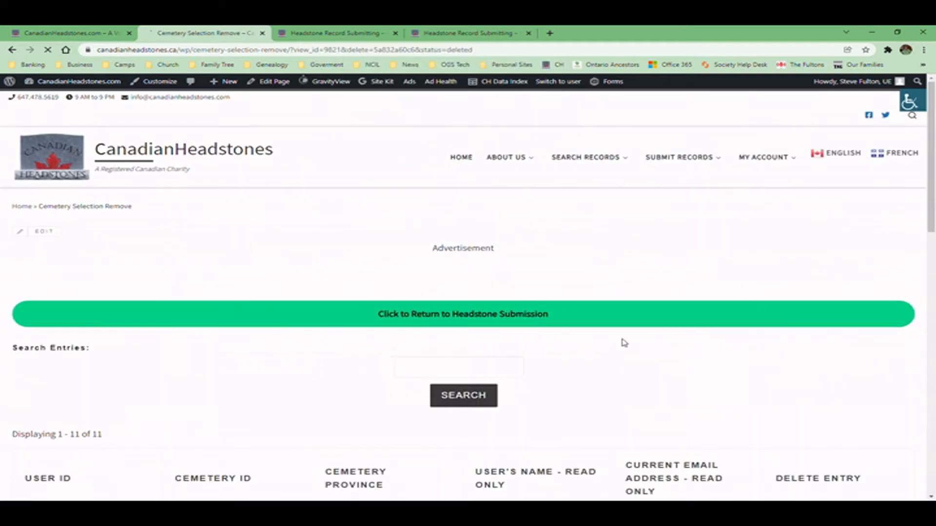
pyautogui.scroll(-4, 804, 292)
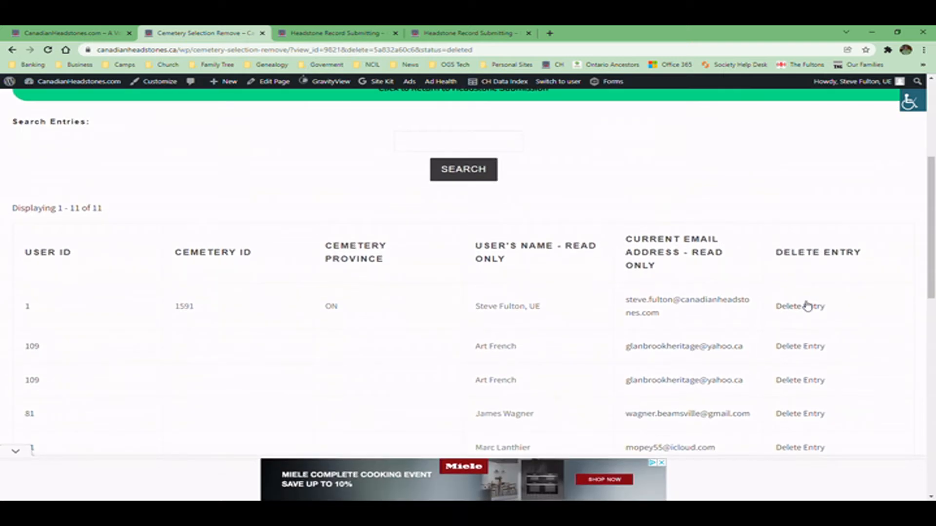
pyautogui.click(807, 306)
pyautogui.click(522, 112)
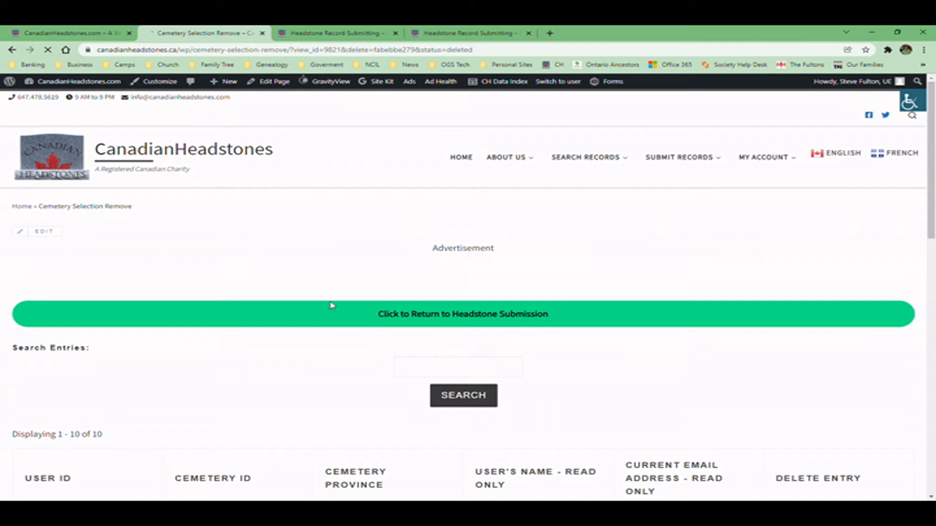
pyautogui.click(469, 323)
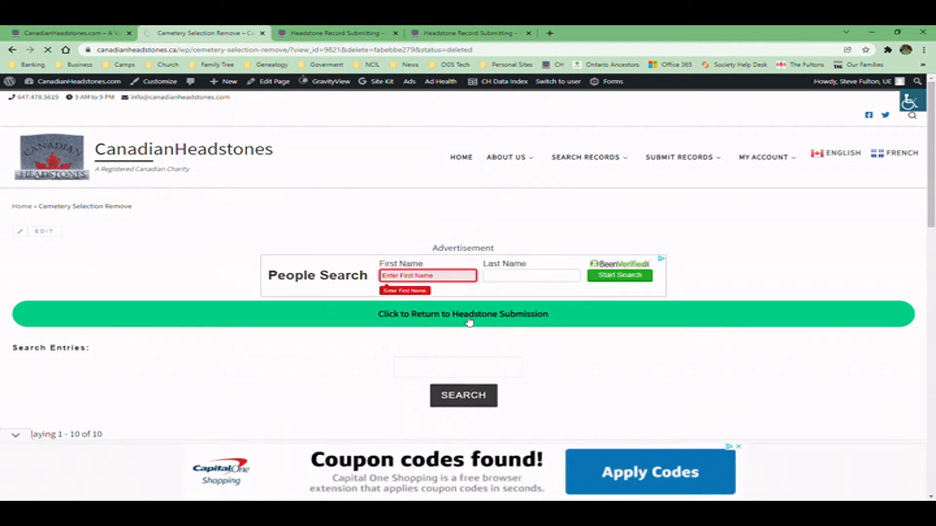
pyautogui.scroll(-1, 349, 329)
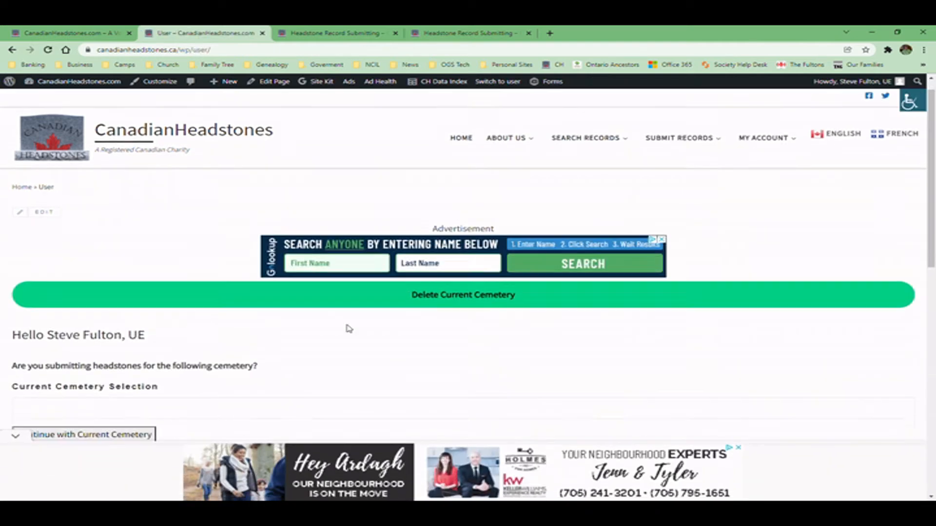
# - Search 'Woodlawn' and switch the current cemetery to Woodlawn Cemetery, OGS#4693
pyautogui.scroll(-4, 349, 329)
pyautogui.click(16, 436)
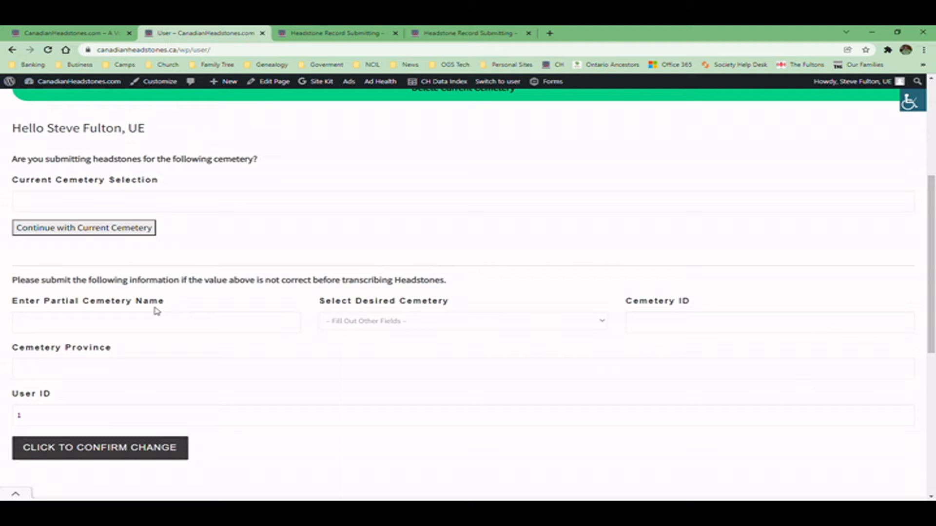
pyautogui.click(104, 330)
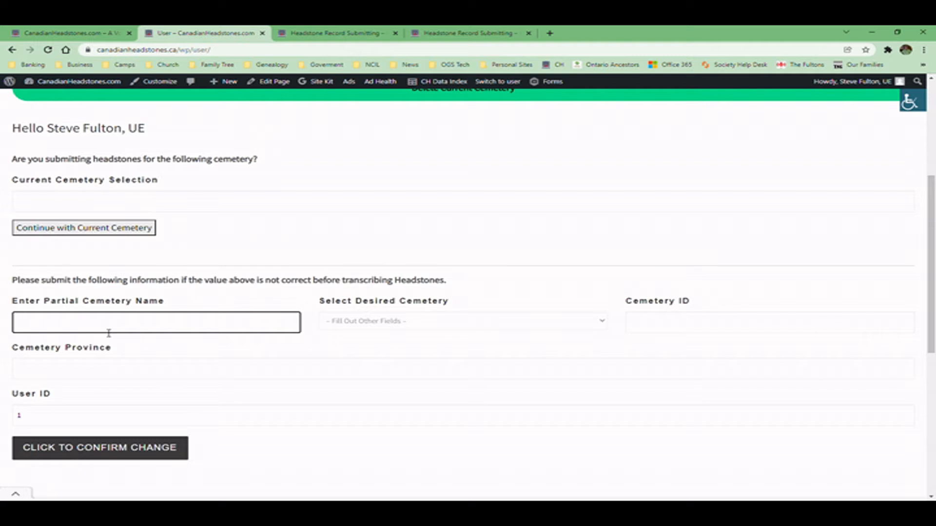
pyautogui.write('Woodlawn')
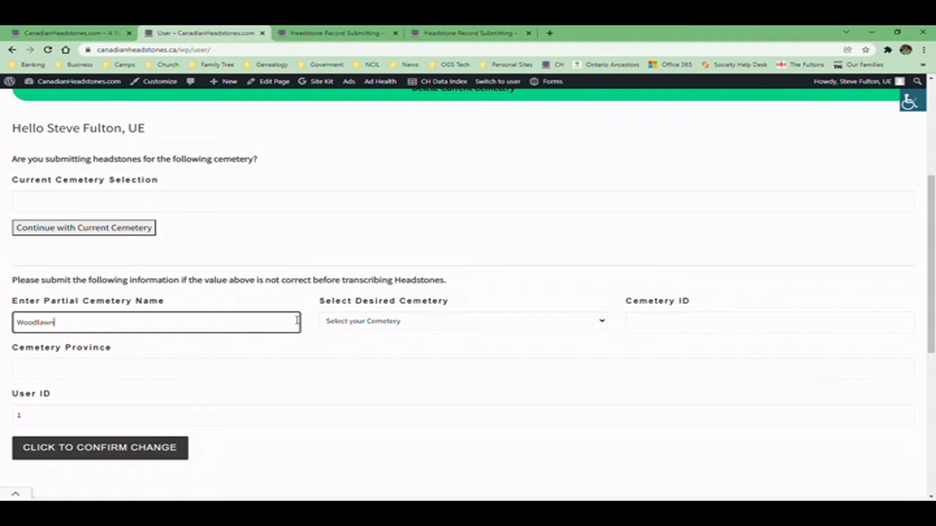
pyautogui.click(404, 323)
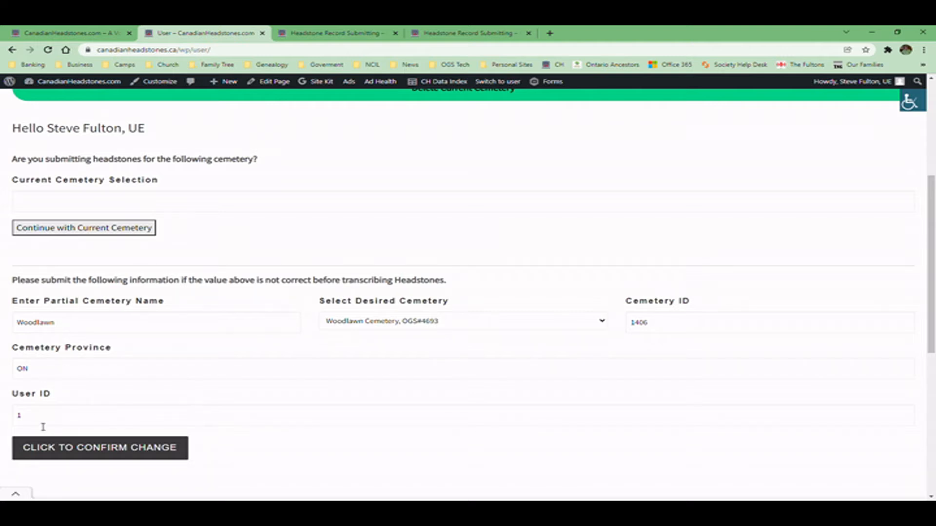
pyautogui.click(104, 452)
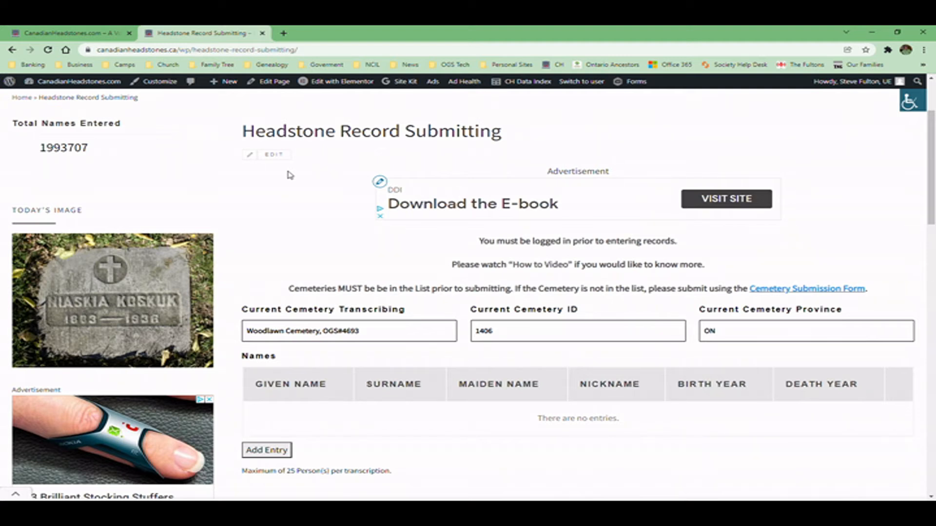
# - Scroll through the Woodlawn Cemetery submission form to check its empty names, image and transcription
pyautogui.scroll(-3, 283, 191)
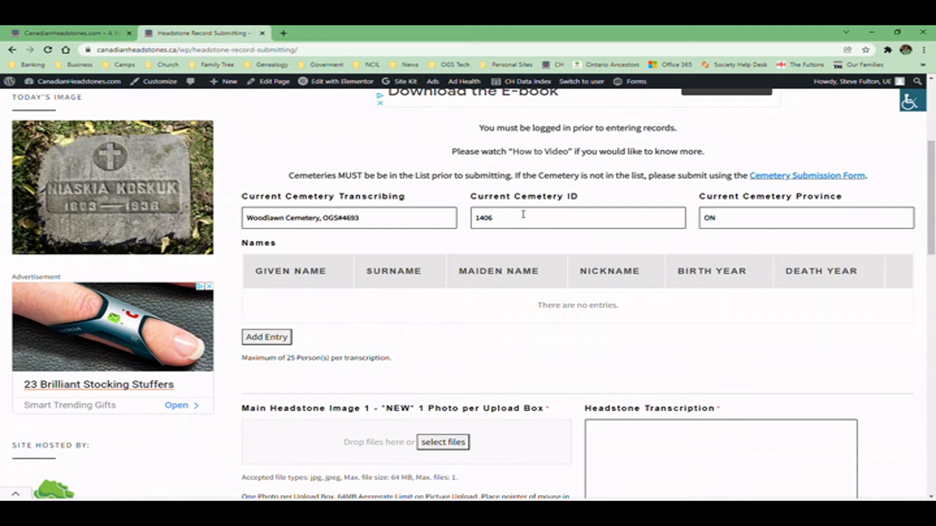
pyautogui.scroll(3, 520, 211)
pyautogui.scroll(2, 565, 140)
pyautogui.moveTo(695, 157)
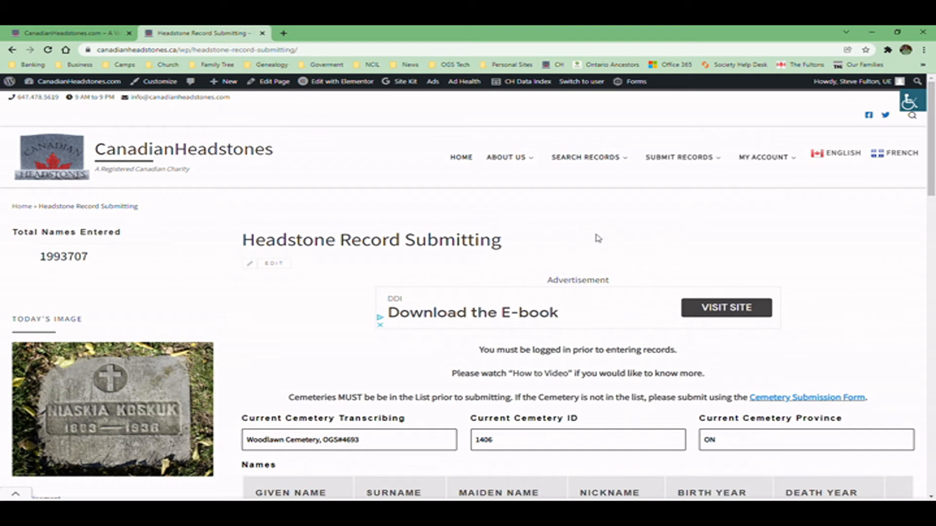
pyautogui.scroll(-1, 598, 239)
pyautogui.scroll(-8, 598, 239)
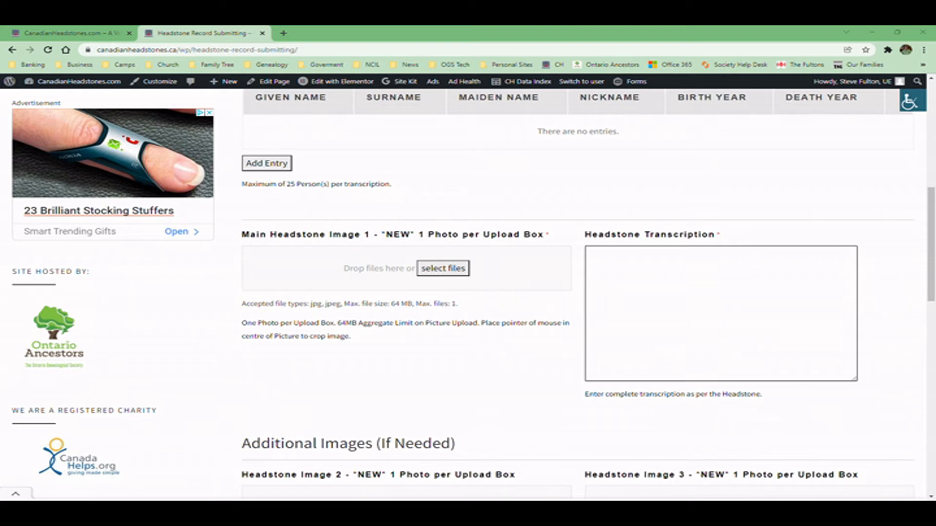
# - Drop PXL_20210501_183945003.jpg into the Main Headstone Image 1 box
pyautogui.moveTo(735, 230); pyautogui.dragTo(359, 283)
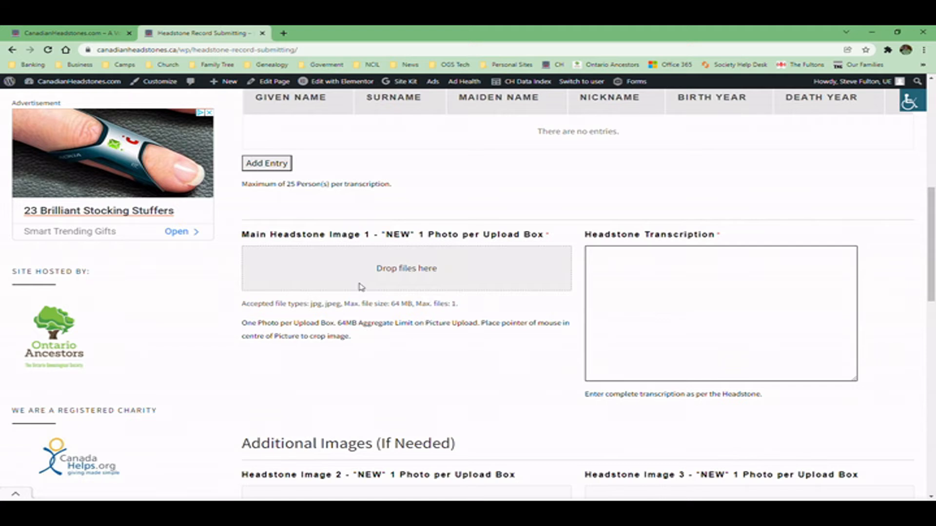
pyautogui.moveTo(361, 287); pyautogui.dragTo(360, 286)
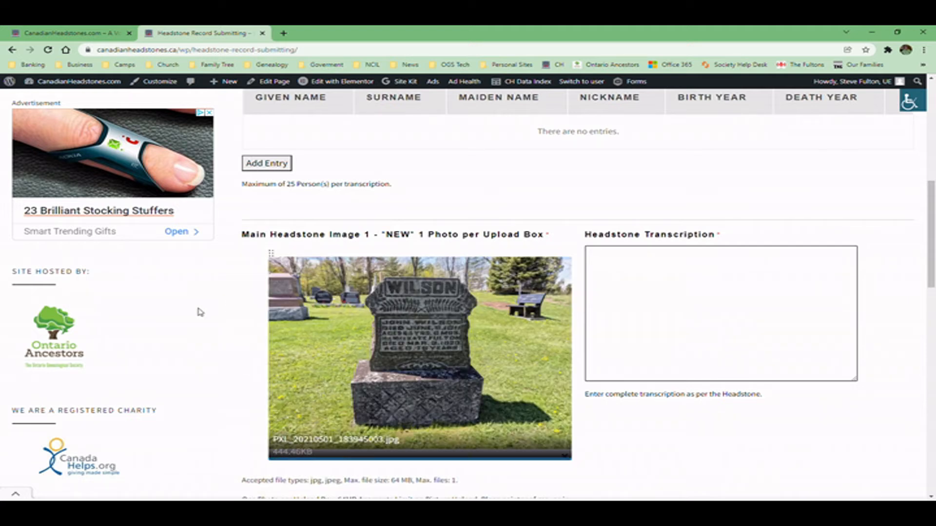
pyautogui.scroll(-1, 219, 317)
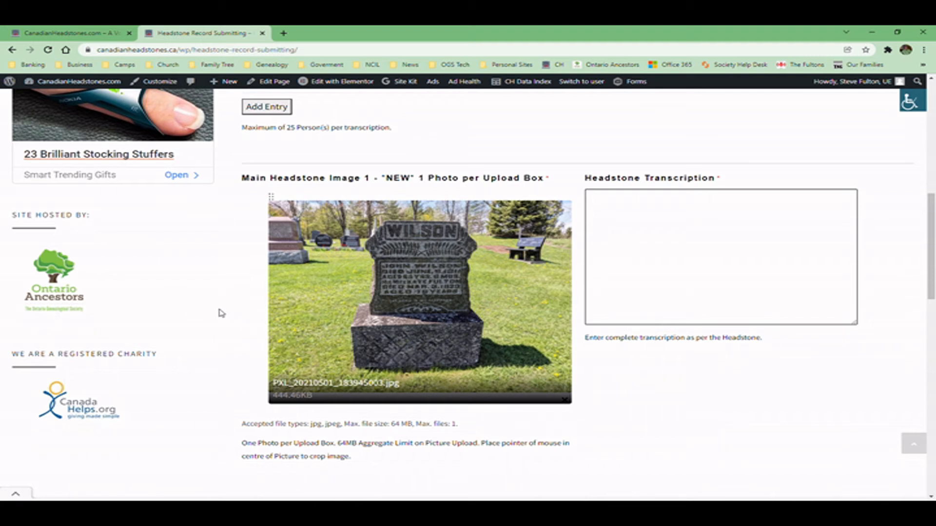
pyautogui.moveTo(424, 305)
# - Crop the uploaded headstone photo tightly around the stone
pyautogui.click(422, 298)
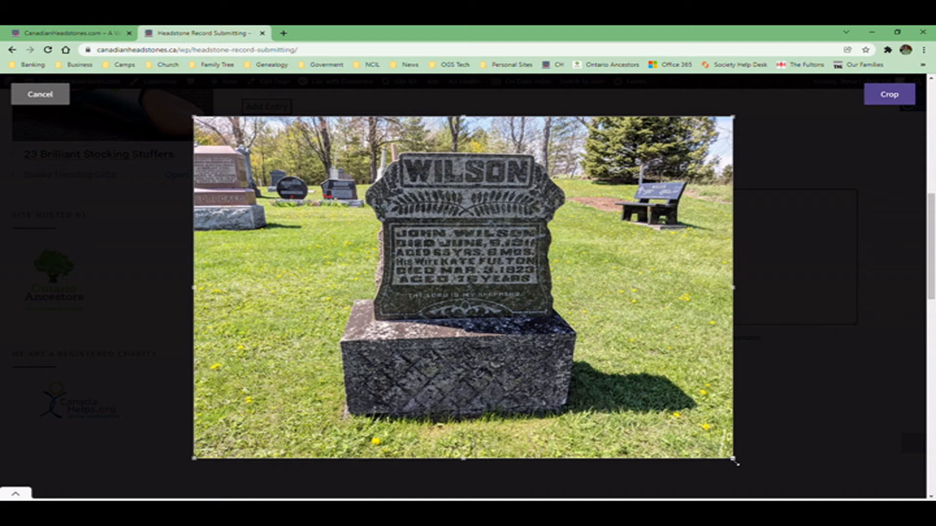
pyautogui.moveTo(734, 459); pyautogui.dragTo(610, 423)
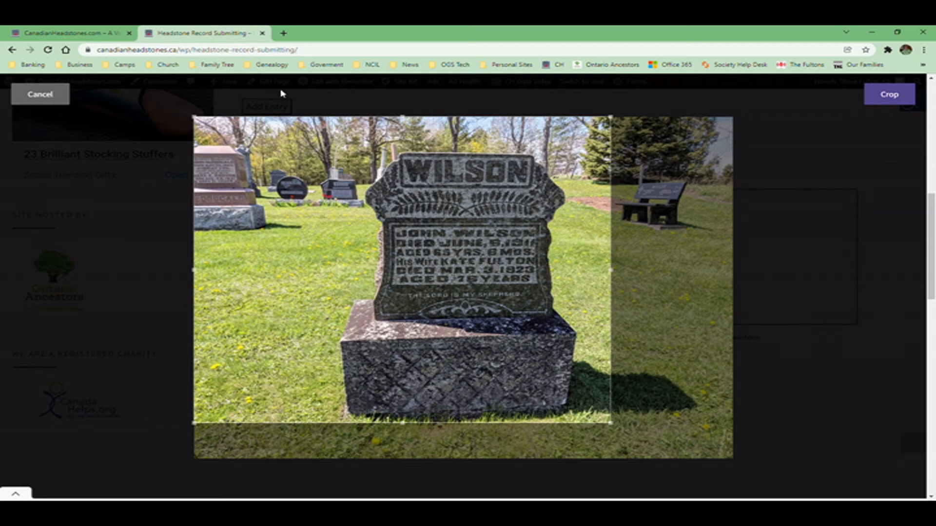
pyautogui.moveTo(194, 117); pyautogui.dragTo(320, 148)
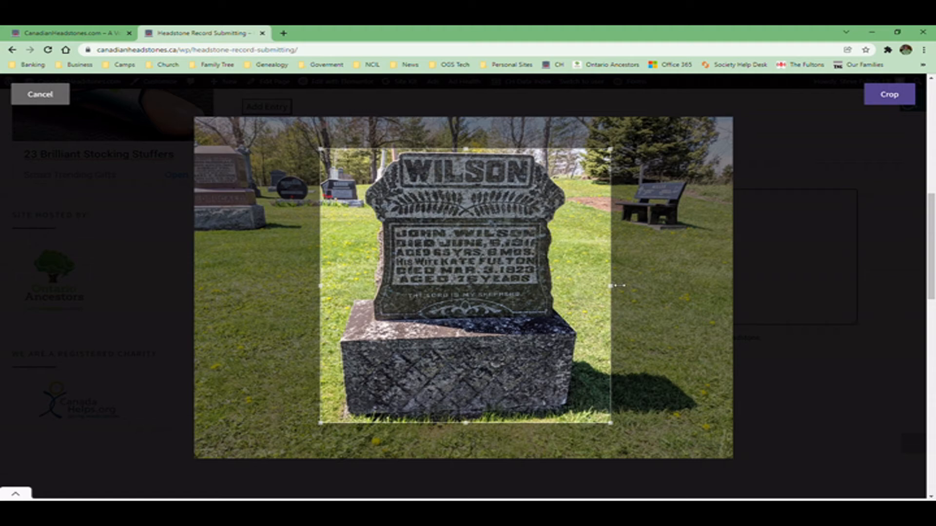
pyautogui.moveTo(619, 288); pyautogui.dragTo(600, 288)
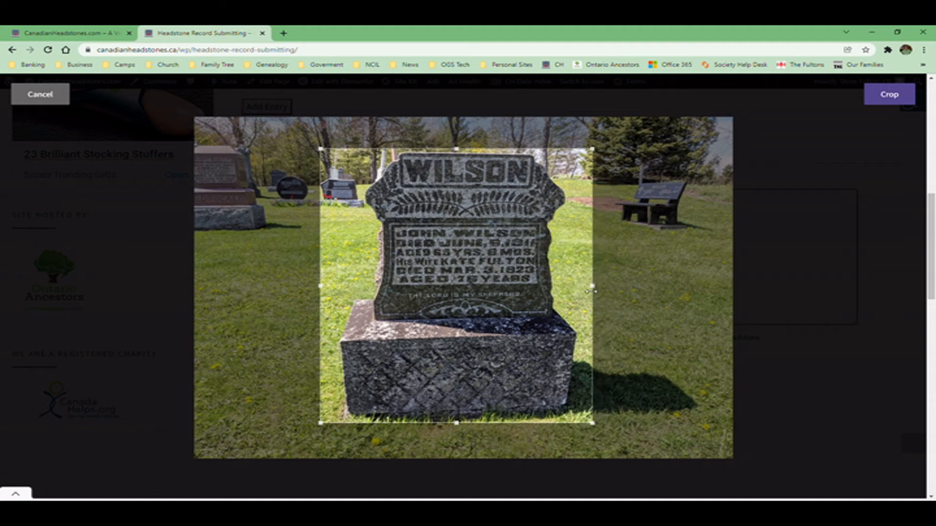
pyautogui.click(890, 95)
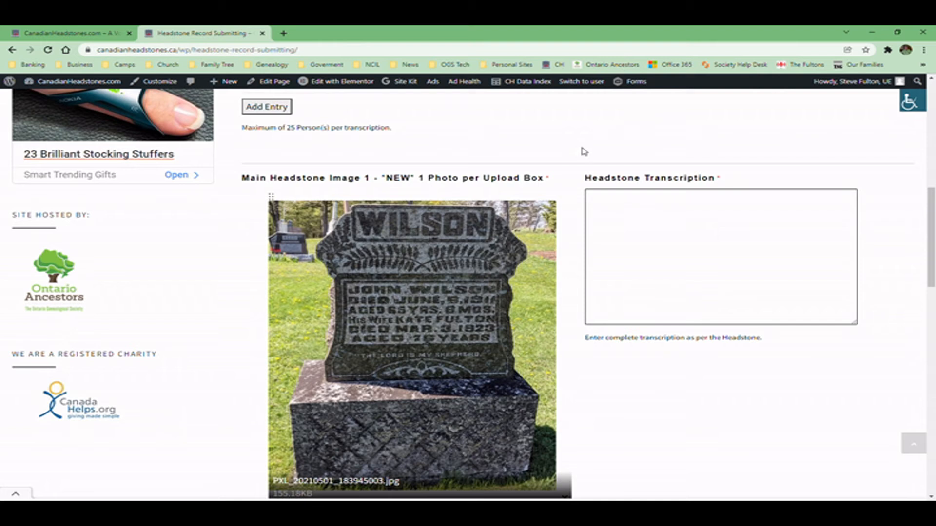
pyautogui.scroll(-1, 627, 145)
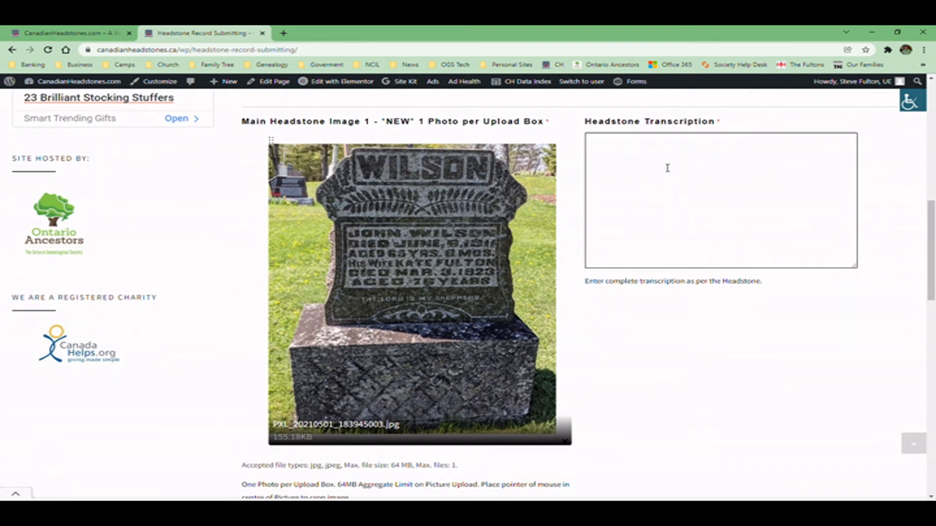
# - Transcribe the first five lines: surname, husband's name, Died June 6 1911, Aged 65 Yrs 8 Mos, wife's name
pyautogui.click(667, 168)
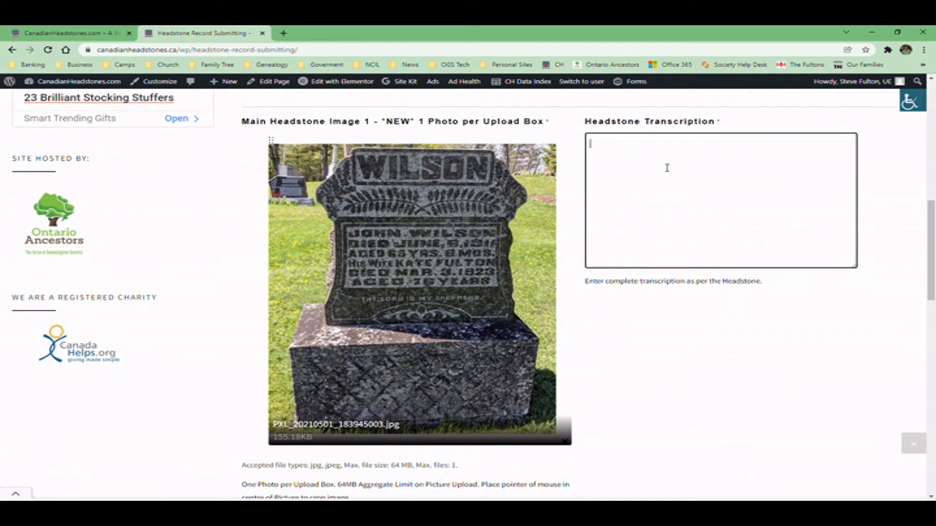
pyautogui.write('Wilson')
pyautogui.press('Return')
pyautogui.write('John Wilson')
pyautogui.press('Return')
pyautogui.write('Died J')
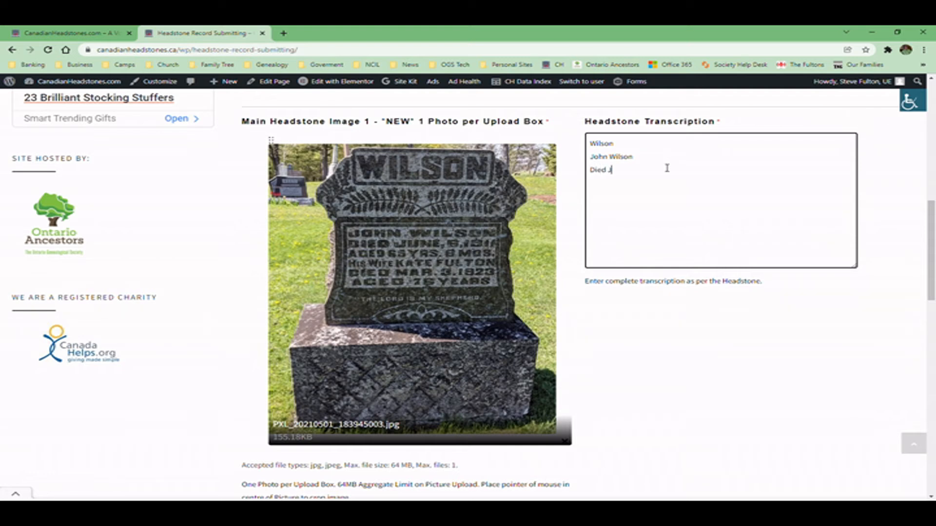
pyautogui.write('une 6 1911')
pyautogui.press('Return')
pyautogui.write('Aged 65 Yrs 8 Mos')
pyautogui.press('Return')
pyautogui.write('His Wife Kate Fulton')
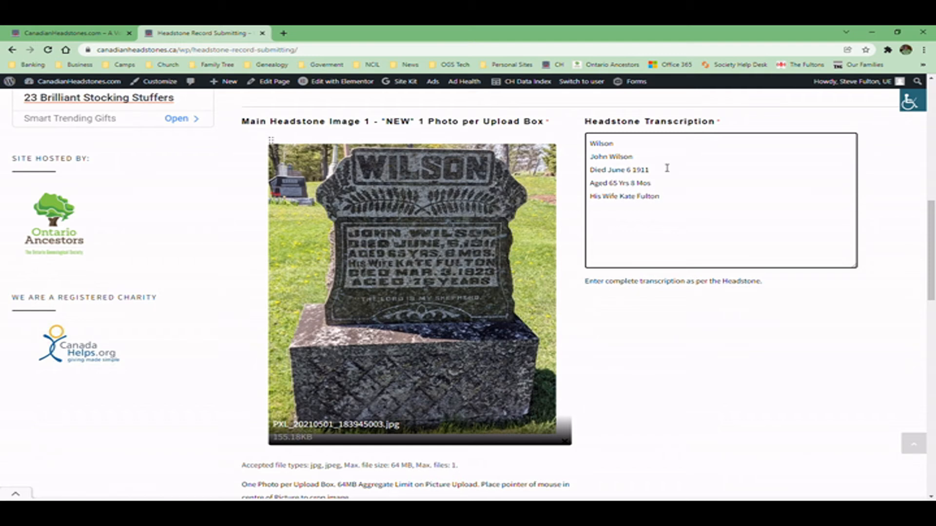
# - Add the lines Died Mar 3 1923, Aged 76 Years and The Lord is my SHepherd
pyautogui.press('Return')
pyautogui.write('Died Mar 3 1923')
pyautogui.press('Return')
pyautogui.write('Aged 76')
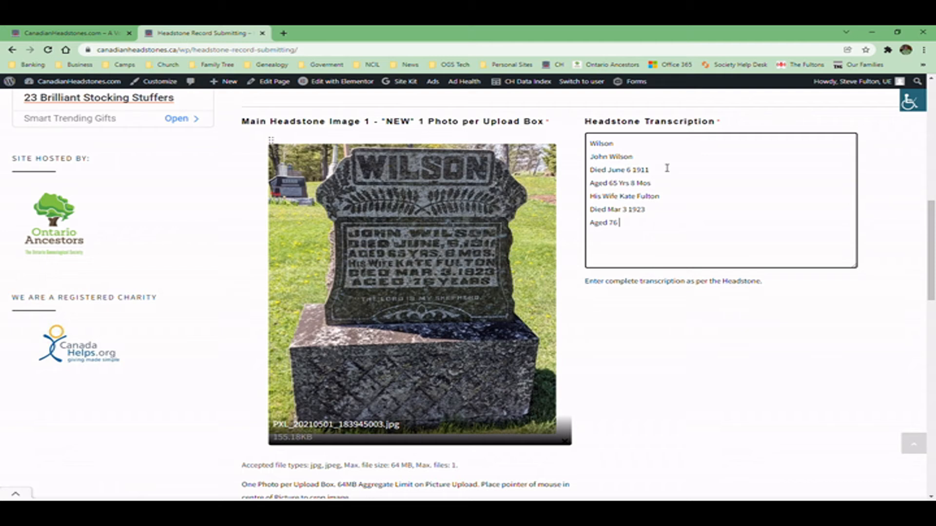
pyautogui.write(' Years')
pyautogui.press('Return')
pyautogui.write('The Lord is my SHepherd')
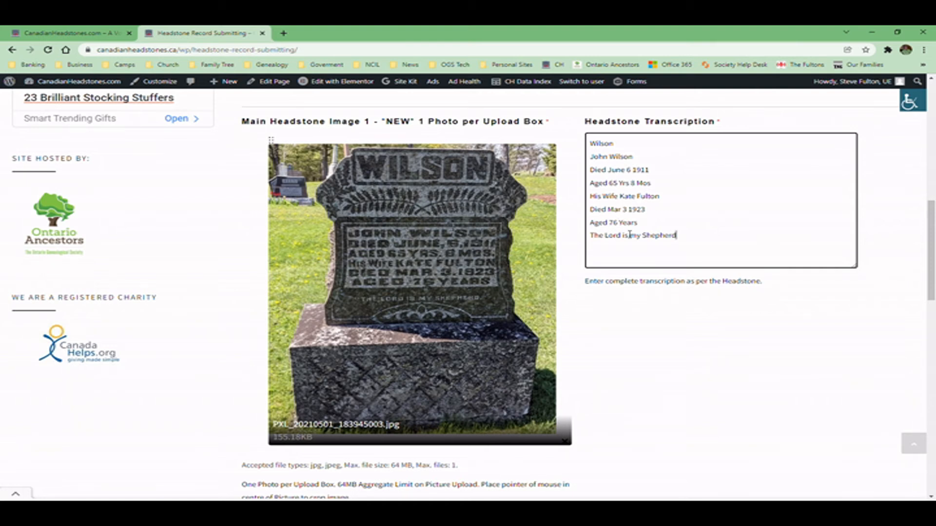
pyautogui.scroll(1, 644, 238)
# - Add a name entry for the husband with his given name, surname and death year 1911
pyautogui.scroll(2, 644, 238)
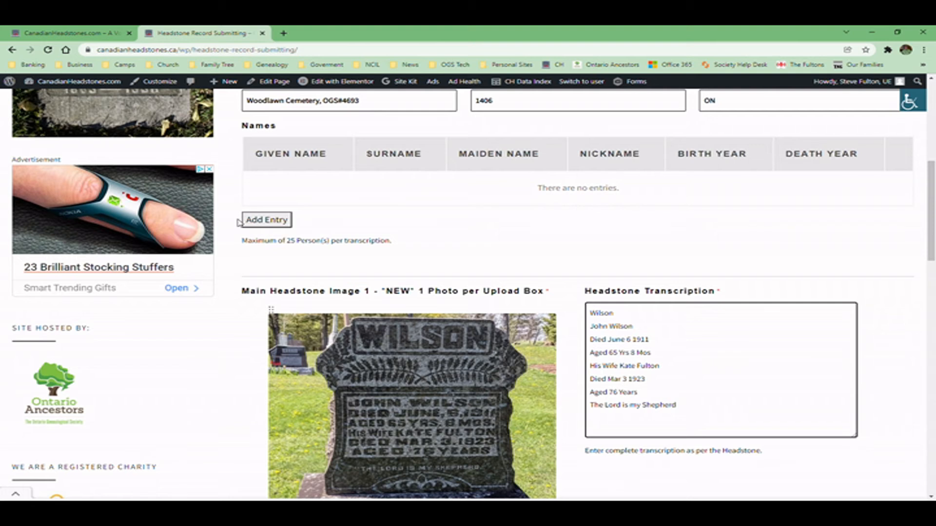
pyautogui.click(271, 222)
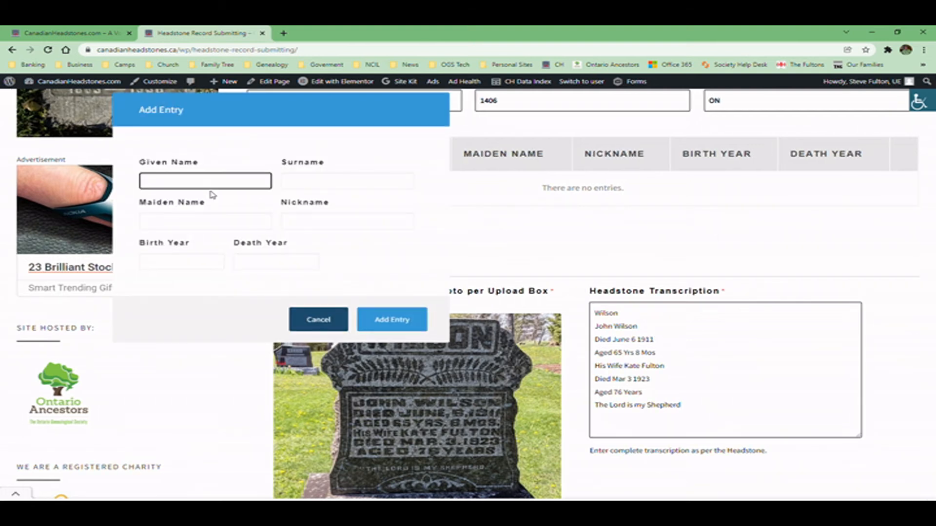
pyautogui.write('John')
pyautogui.press('Tab')
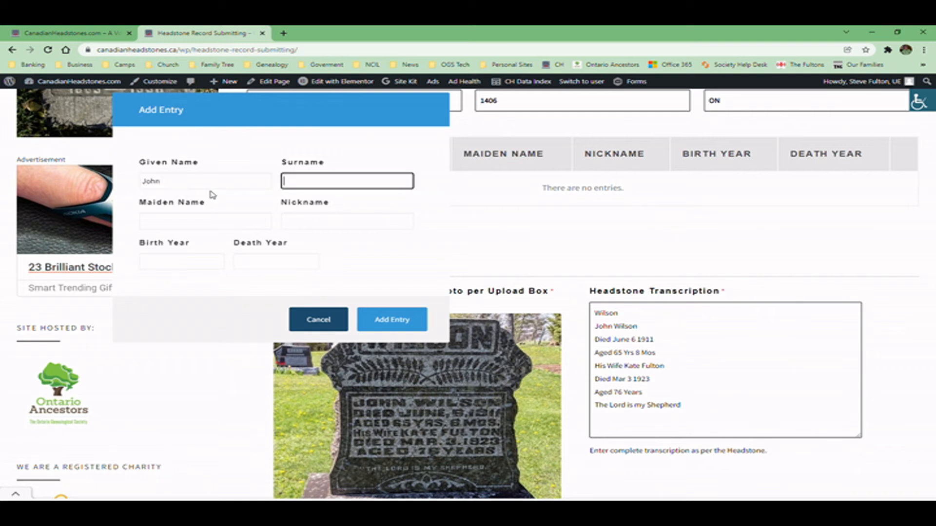
pyautogui.write('Wilson')
pyautogui.press('Tab')
pyautogui.press('Tab')
pyautogui.press('Tab')
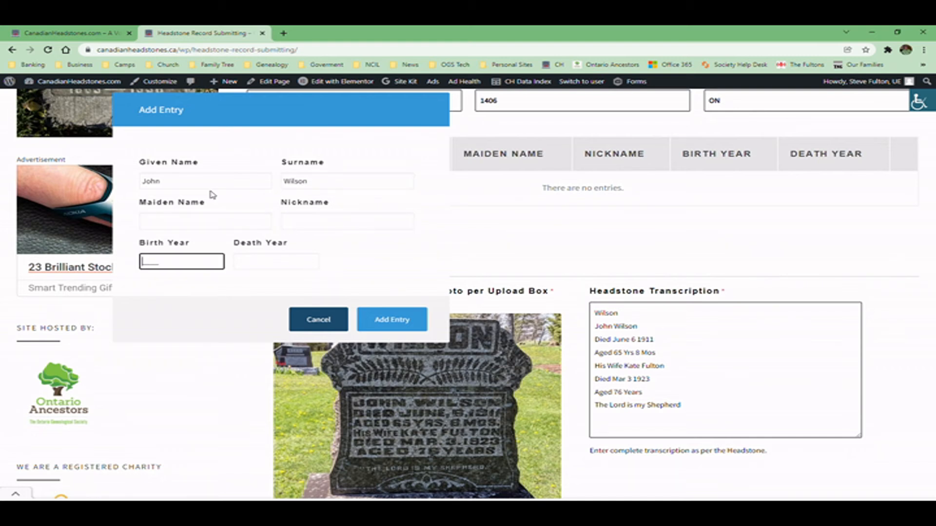
pyautogui.press('Tab')
pyautogui.write('1911')
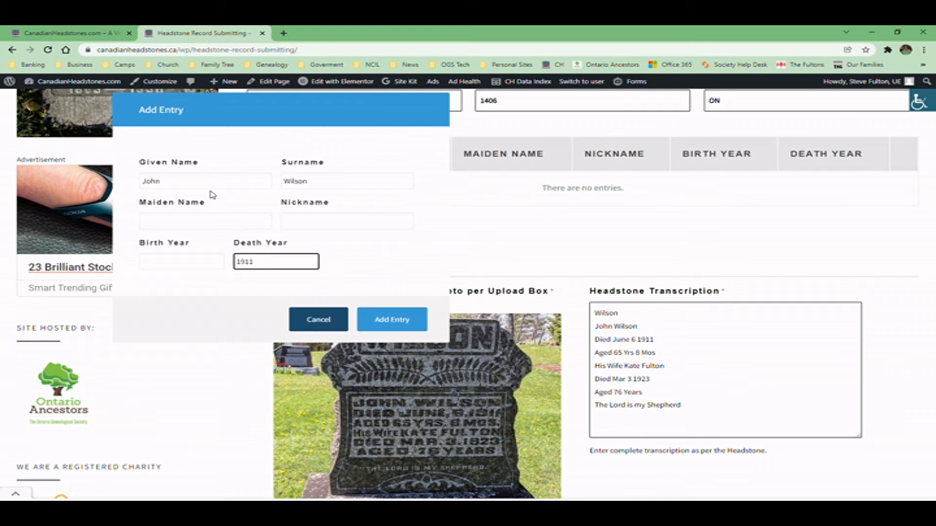
pyautogui.click(401, 323)
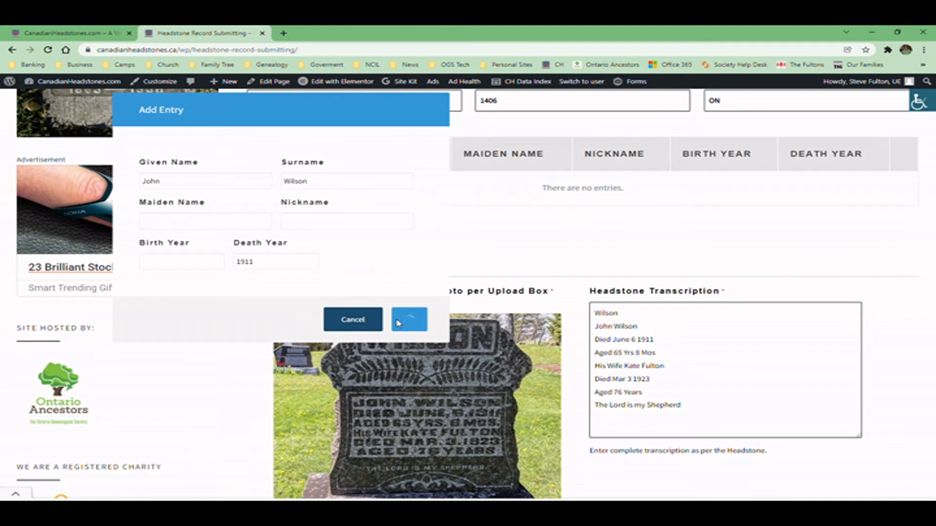
# - Add a name entry for the wife with her married surname, maiden name and death year 1923
pyautogui.click(283, 257)
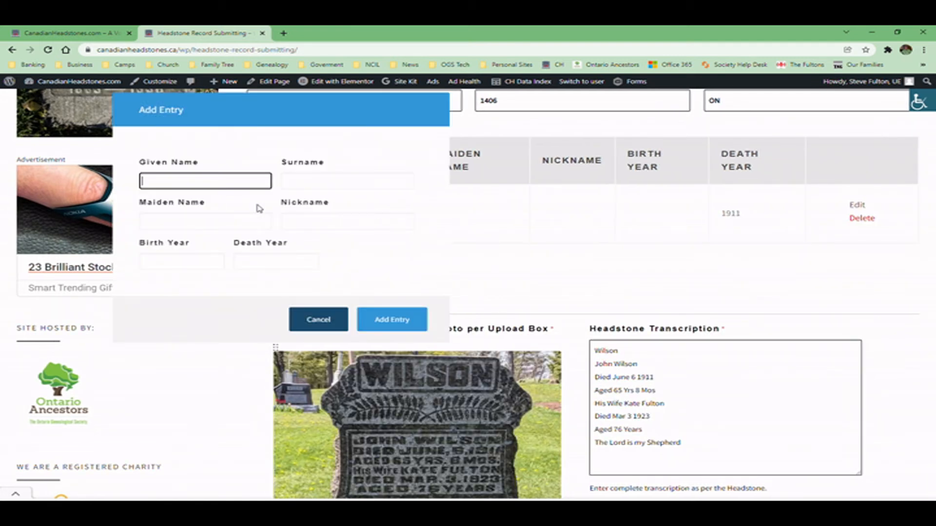
pyautogui.write('Kate')
pyautogui.press('Tab')
pyautogui.write('Fulton')
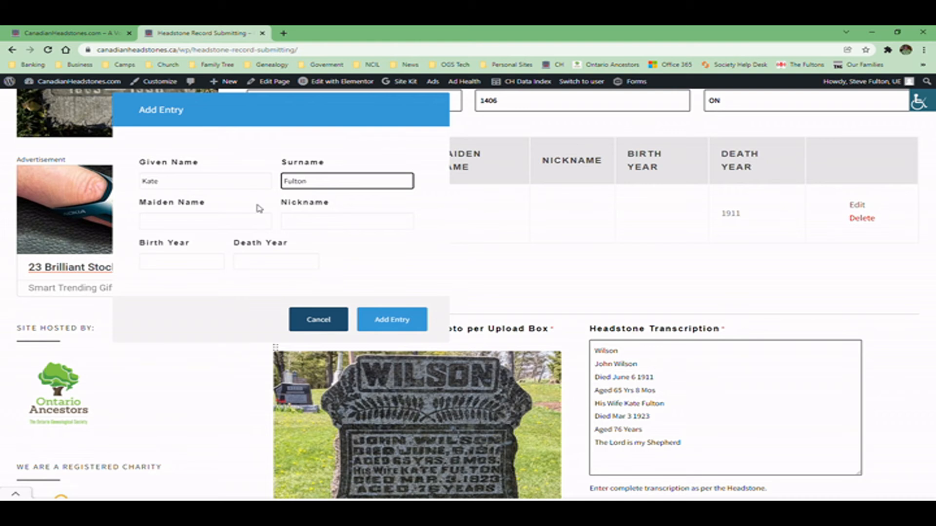
pyautogui.press('BackSpace')
pyautogui.press('BackSpace')
pyautogui.press('BackSpace')
pyautogui.press('BackSpace')
pyautogui.press('BackSpace')
pyautogui.press('BackSpace')
pyautogui.write('Wilson')
pyautogui.press('Tab')
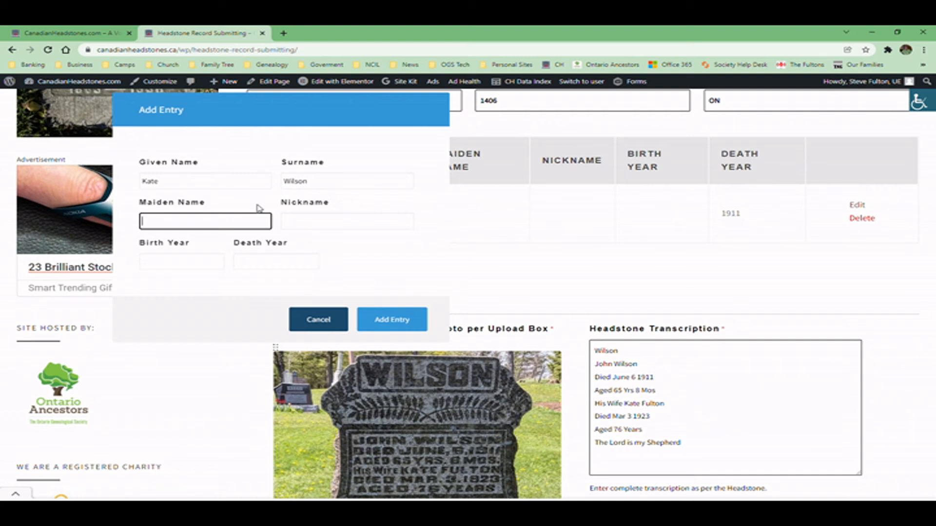
pyautogui.write('Fulton')
pyautogui.press('Tab')
pyautogui.press('Tab')
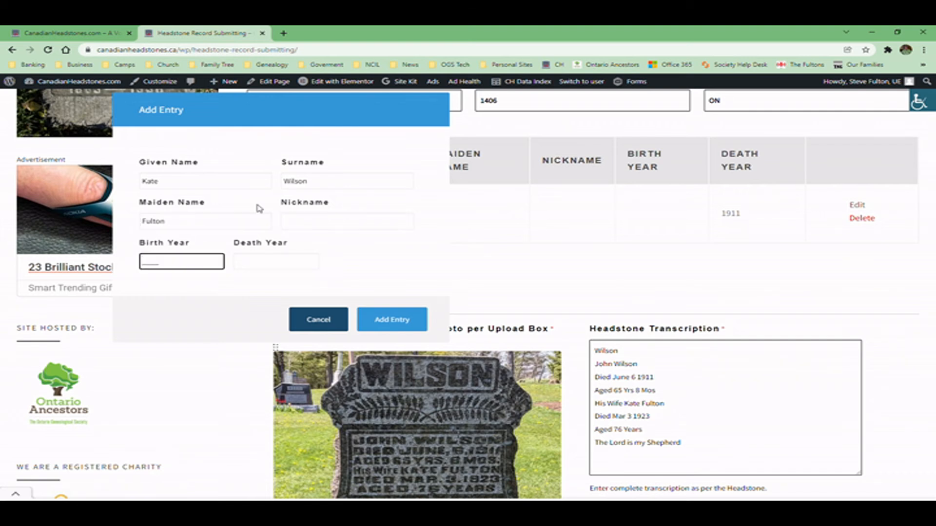
pyautogui.press('Tab')
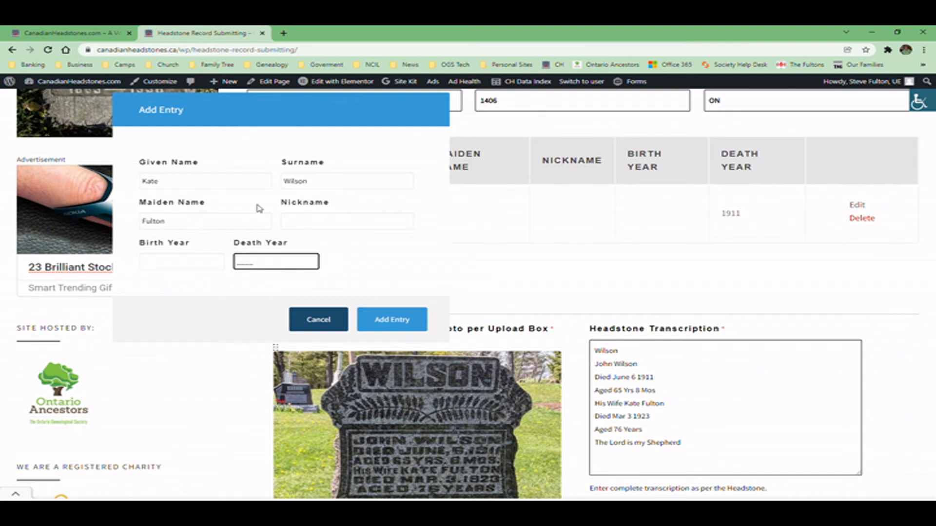
pyautogui.write('1923')
pyautogui.click(390, 320)
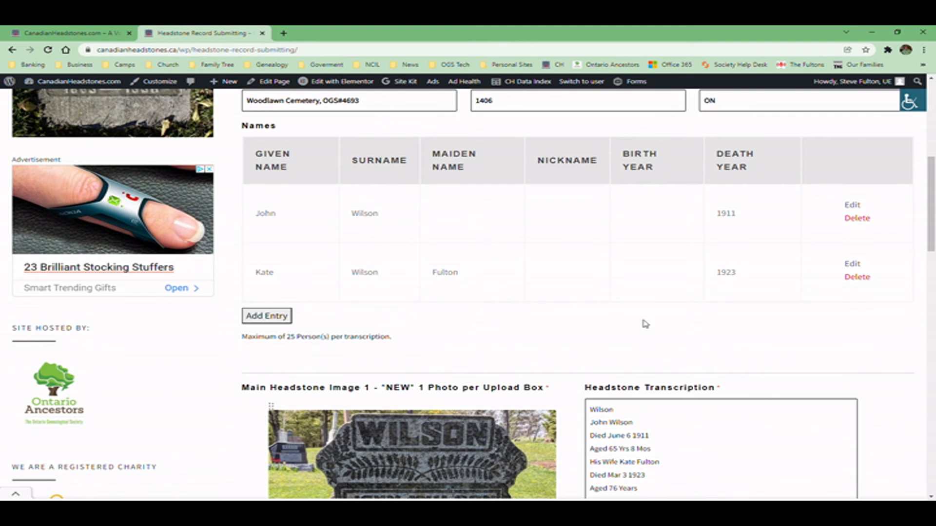
pyautogui.scroll(-5, 602, 309)
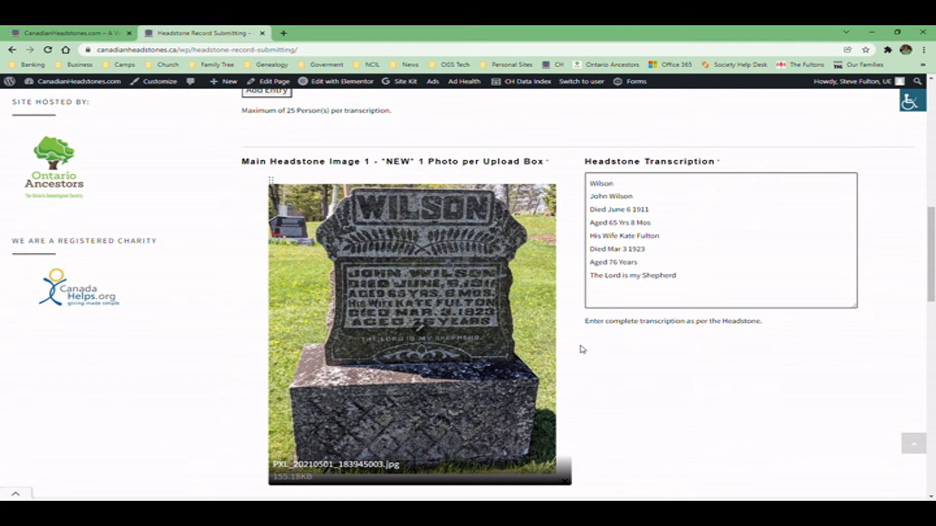
pyautogui.scroll(-8, 708, 318)
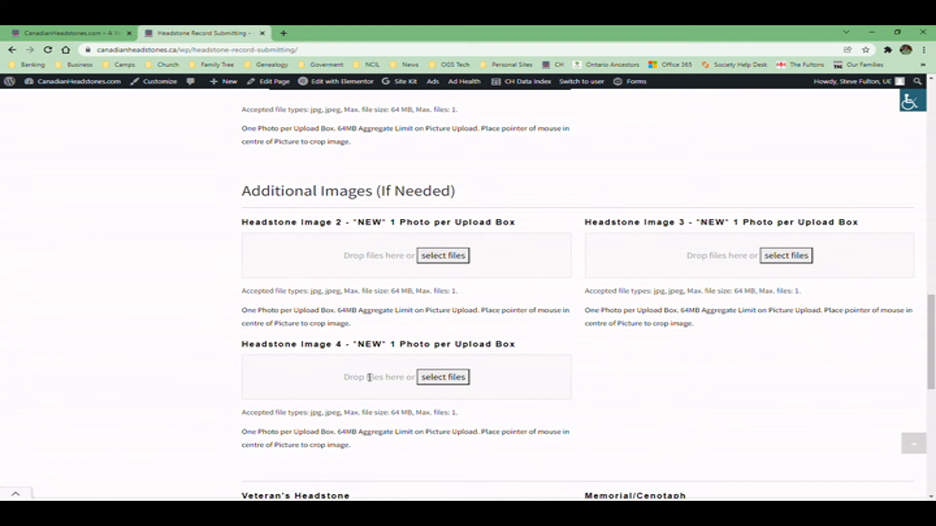
pyautogui.scroll(-3, 353, 368)
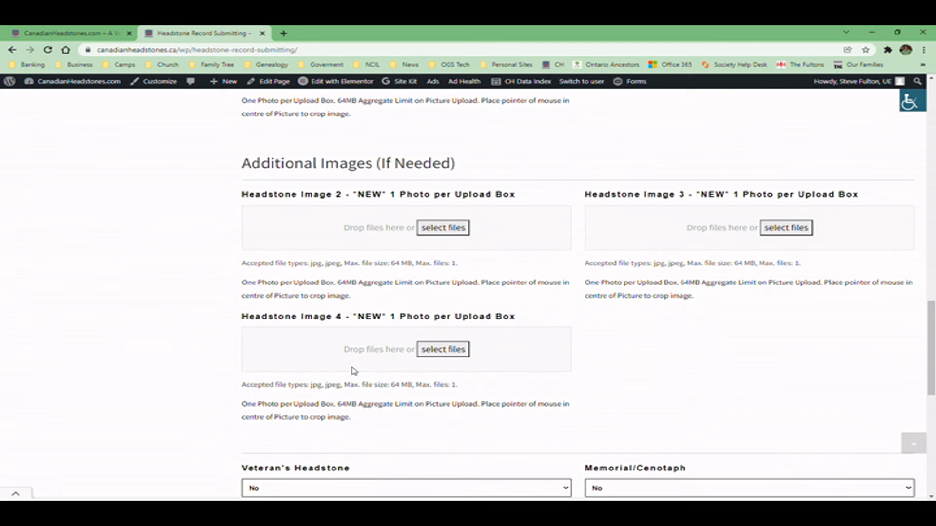
pyautogui.scroll(2, 343, 233)
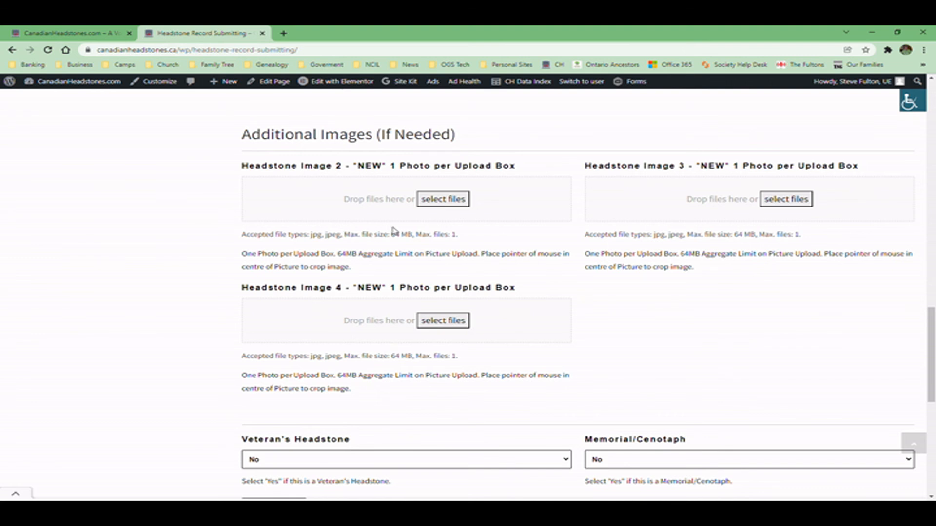
pyautogui.scroll(-3, 393, 239)
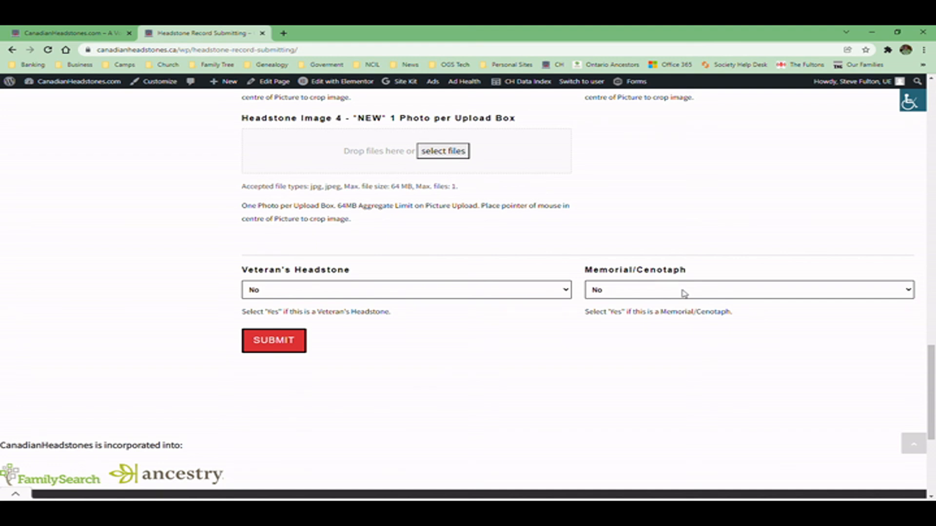
# - Submit the WILSON headstone record and look over the resulting confirmation record
pyautogui.click(280, 346)
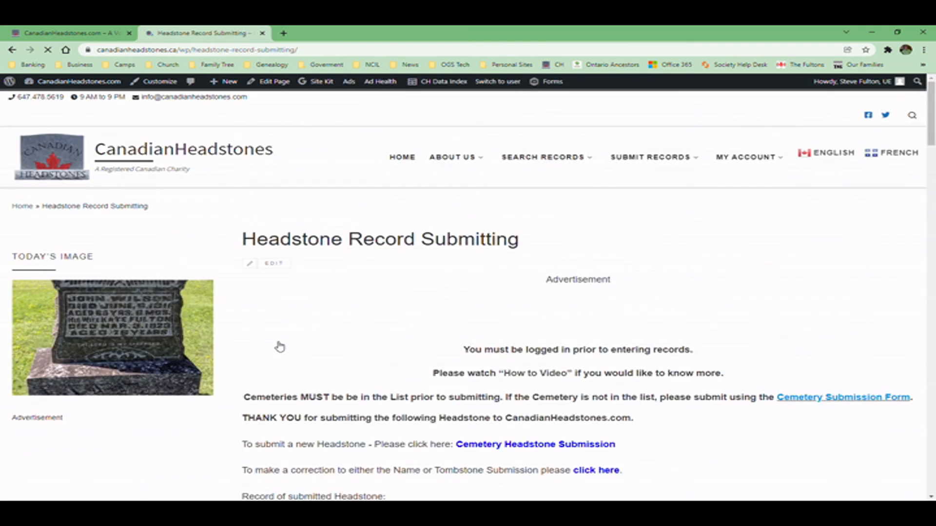
pyautogui.scroll(-5, 409, 300)
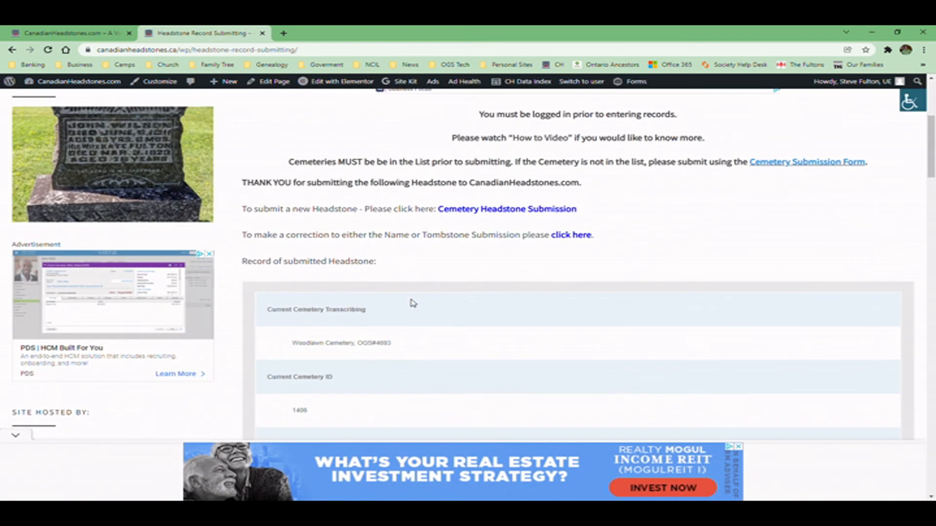
pyautogui.scroll(1, 410, 301)
pyautogui.scroll(1, 412, 302)
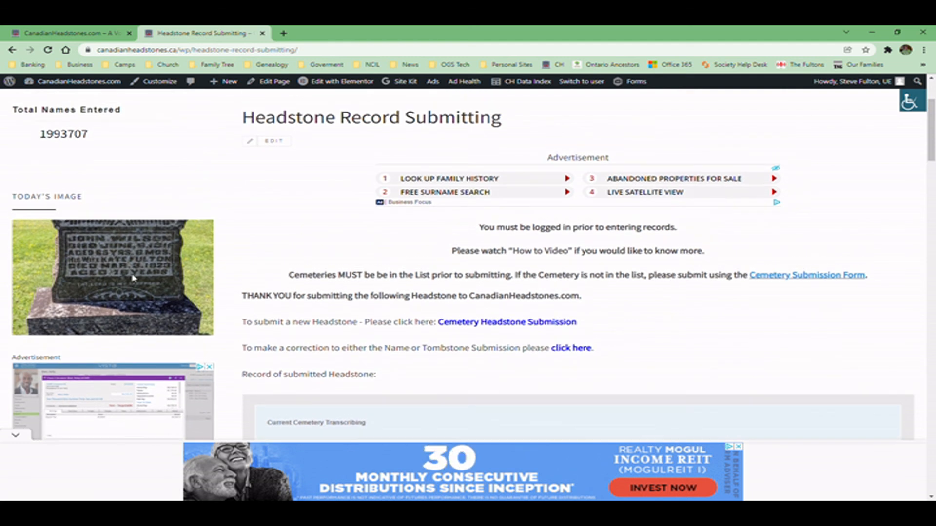
pyautogui.scroll(-7, 430, 252)
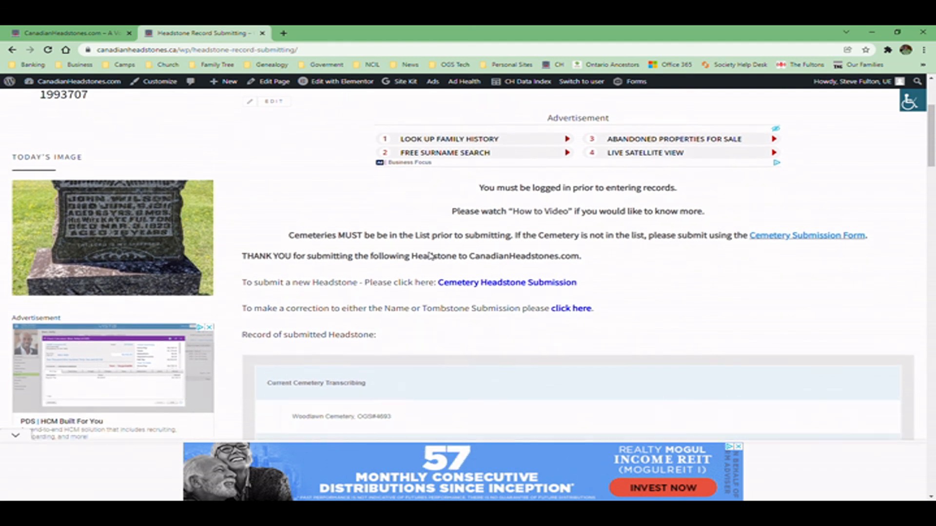
pyautogui.scroll(-14, 431, 253)
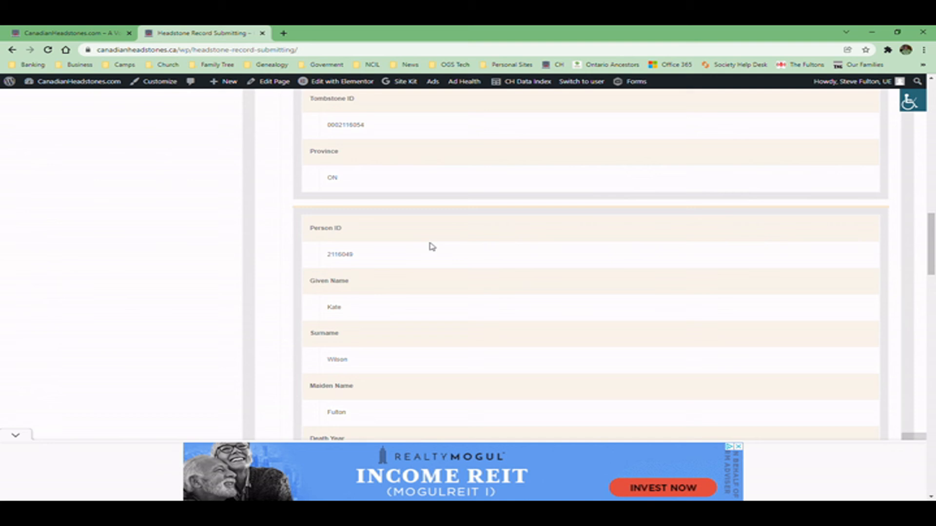
pyautogui.scroll(-15, 432, 247)
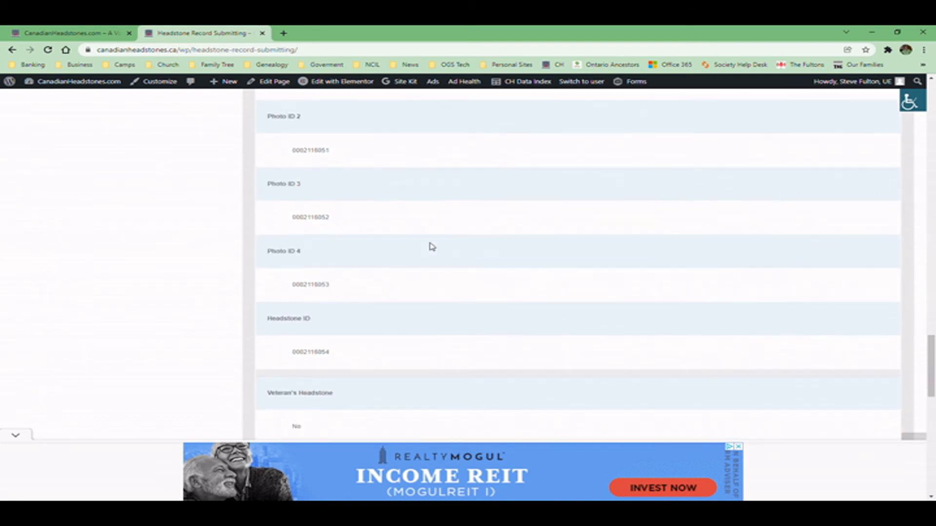
pyautogui.scroll(-2, 431, 247)
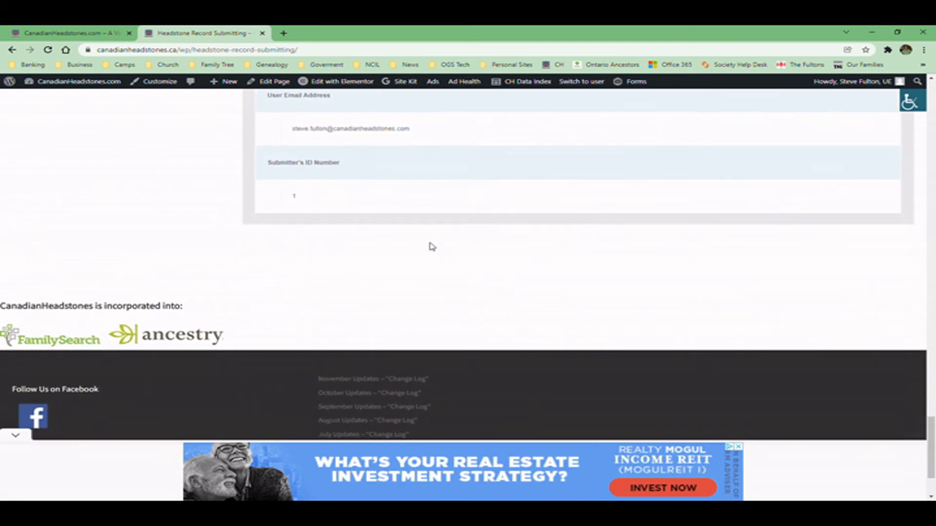
pyautogui.scroll(10, 432, 247)
pyautogui.scroll(12, 431, 247)
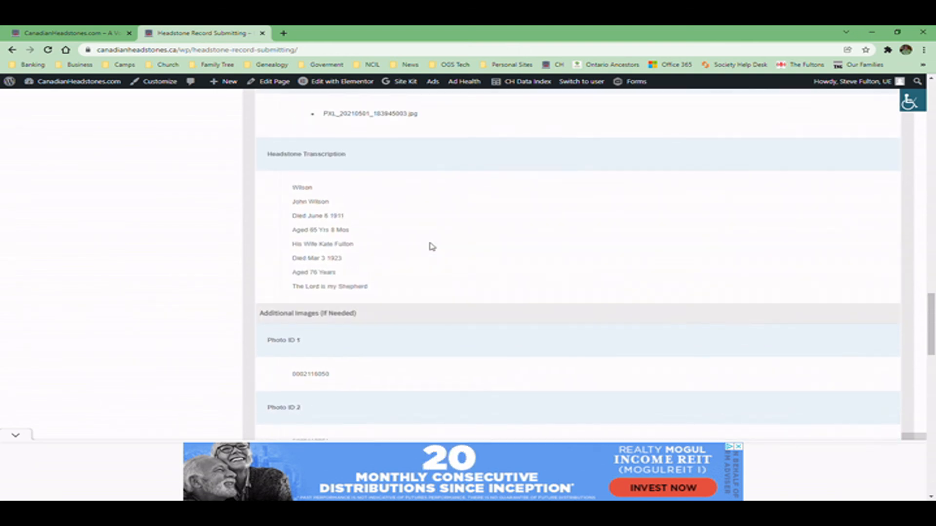
# - Close the floating ad banner and start a new blank Woodlawn Cemetery (OGS#4693) submission
pyautogui.click(16, 435)
pyautogui.scroll(10, 415, 353)
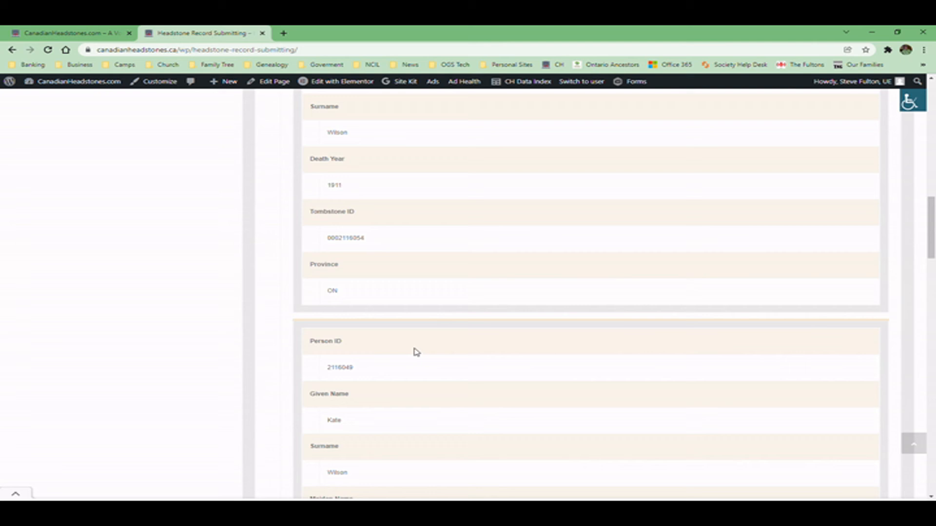
pyautogui.scroll(6, 433, 351)
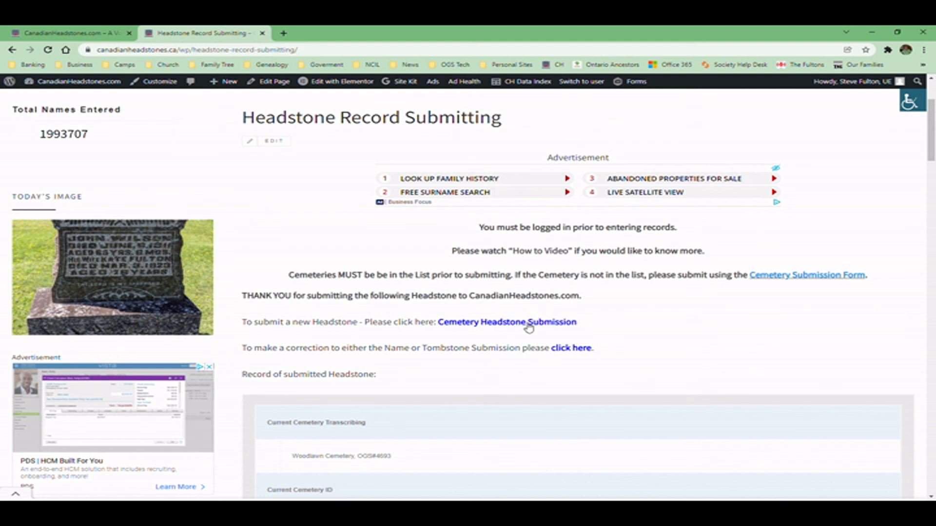
pyautogui.click(528, 324)
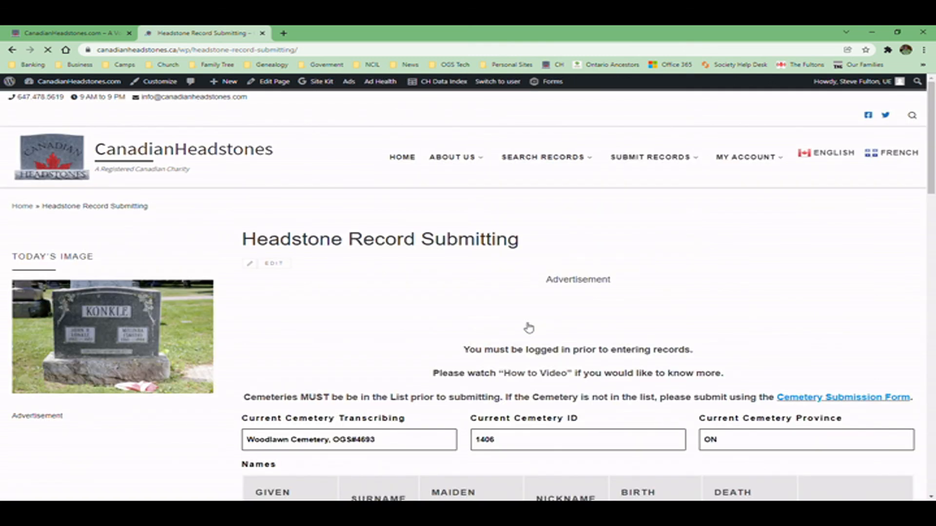
pyautogui.scroll(-3, 467, 324)
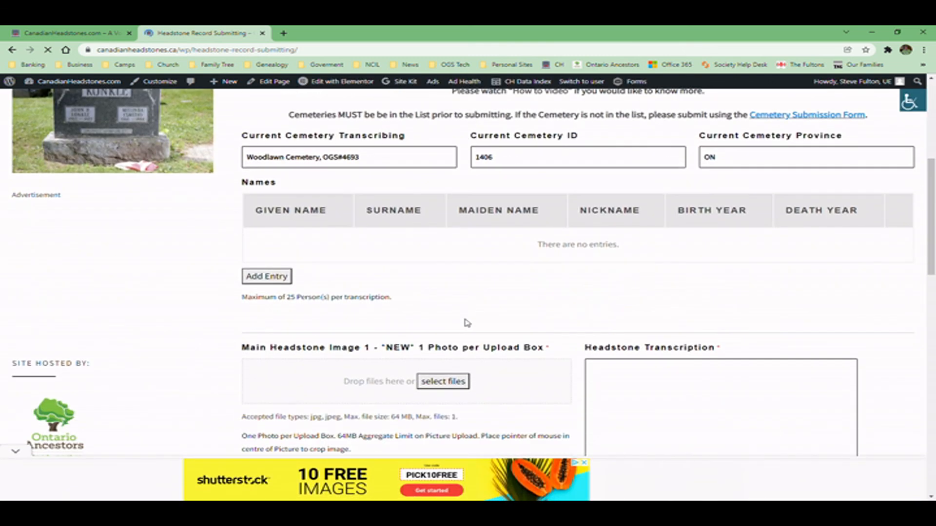